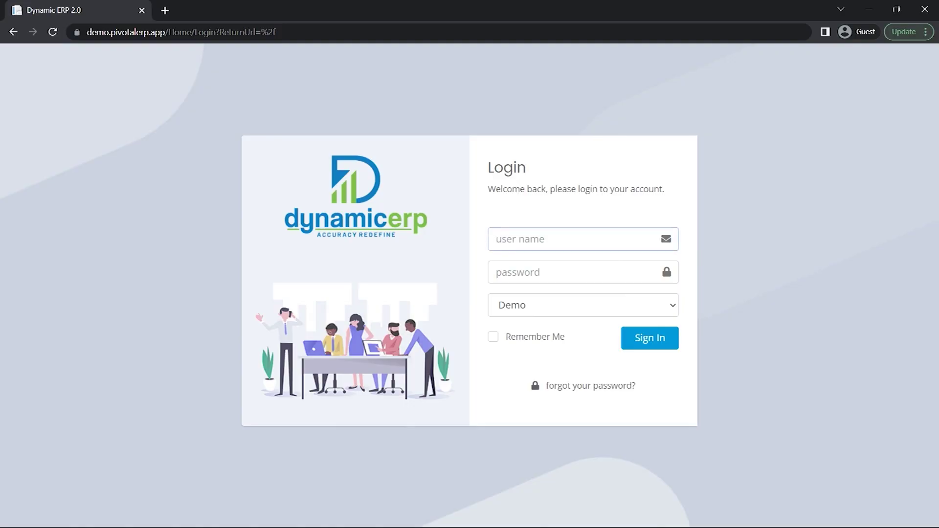
- Sign in to Dynamic ERP with the admin username and its password
{"action": "type", "text": "admin"}
{"action": "key", "text": "Tab"}
{"action": "type", "text": "admin"}
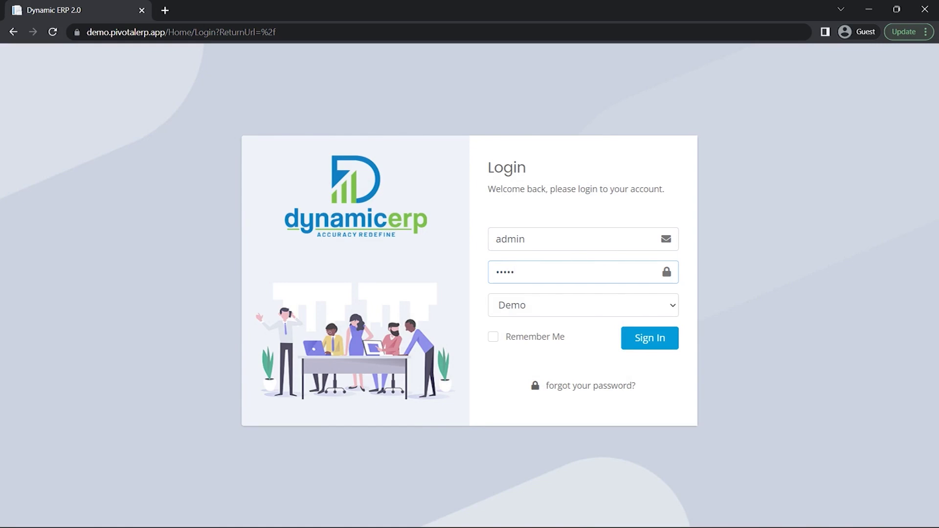
{"action": "type", "text": "1234"}
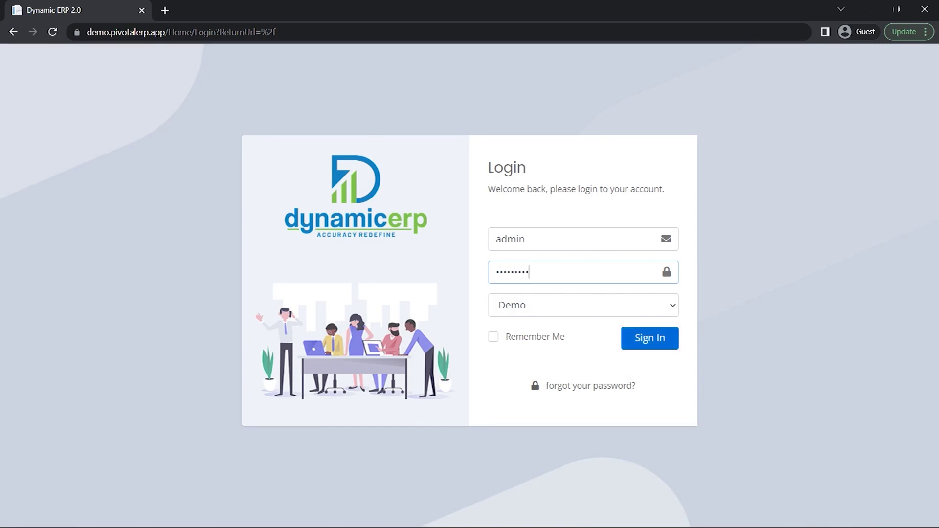
{"action": "key", "text": "Return"}
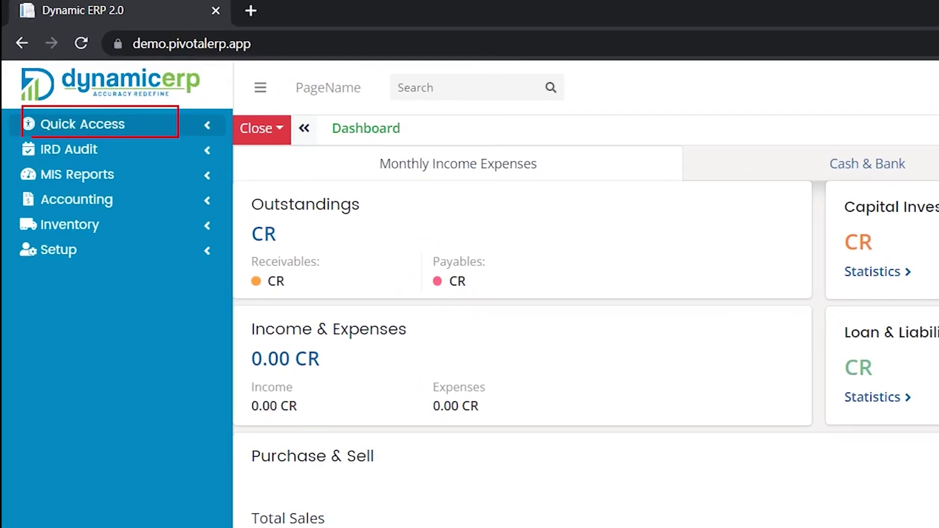
- Open the Ledger Master form from Quick Access and show its Contact Details section
{"action": "left_click", "coordinate": [208, 125]}
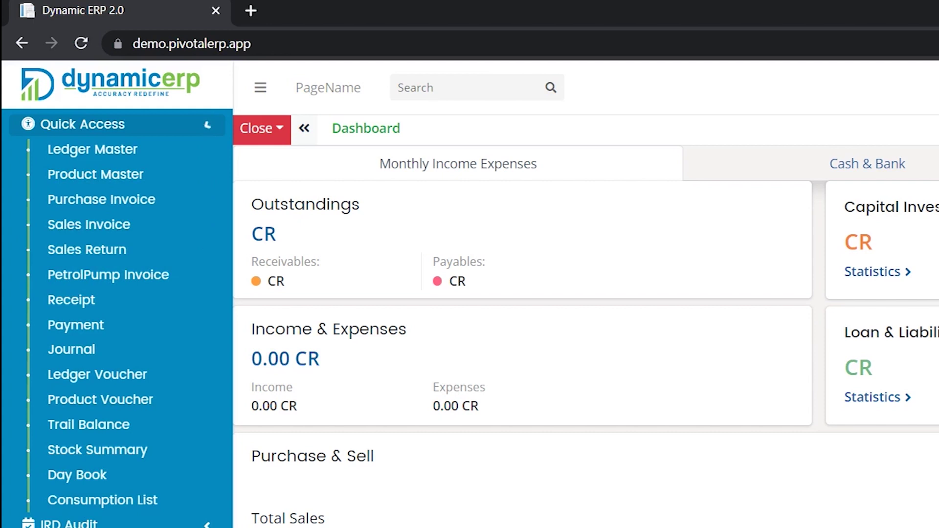
{"action": "left_click", "coordinate": [92, 149]}
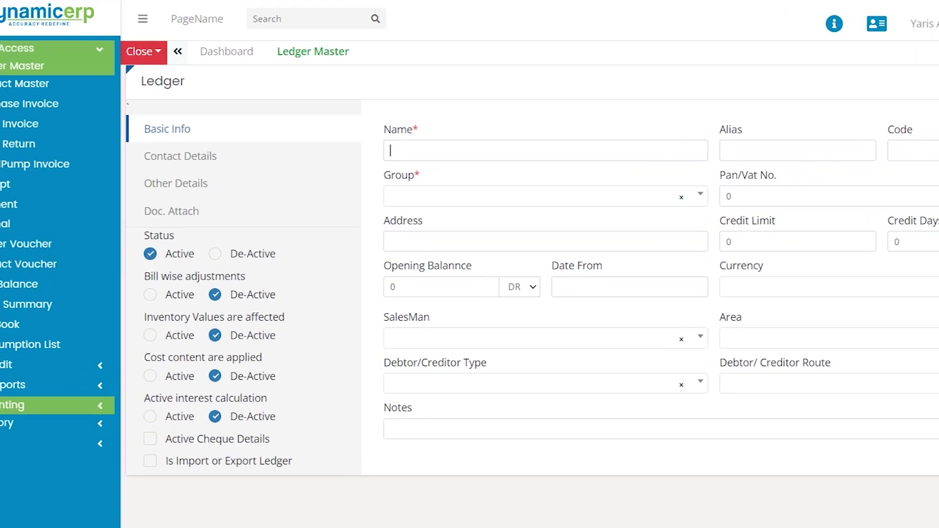
{"action": "left_click", "coordinate": [202, 175]}
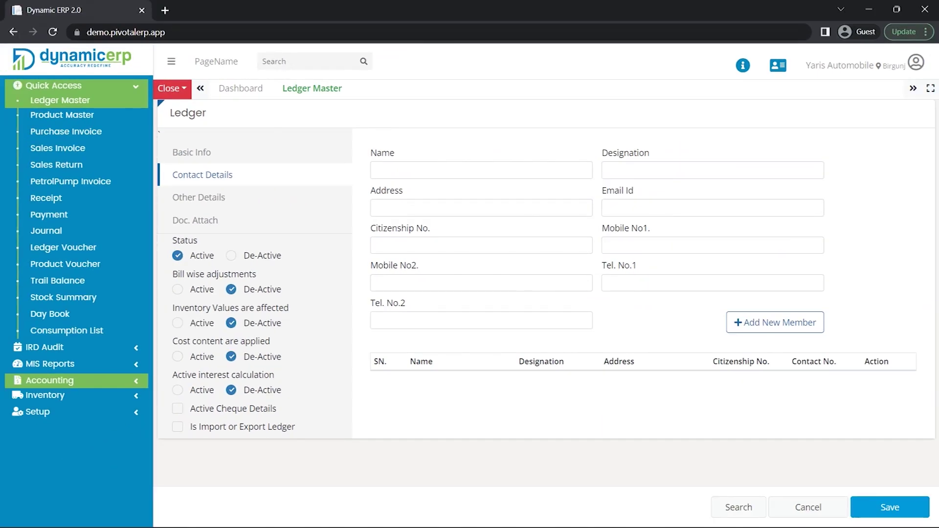
- Place the cursor in the contact person's Name field
{"action": "left_click", "coordinate": [376, 170]}
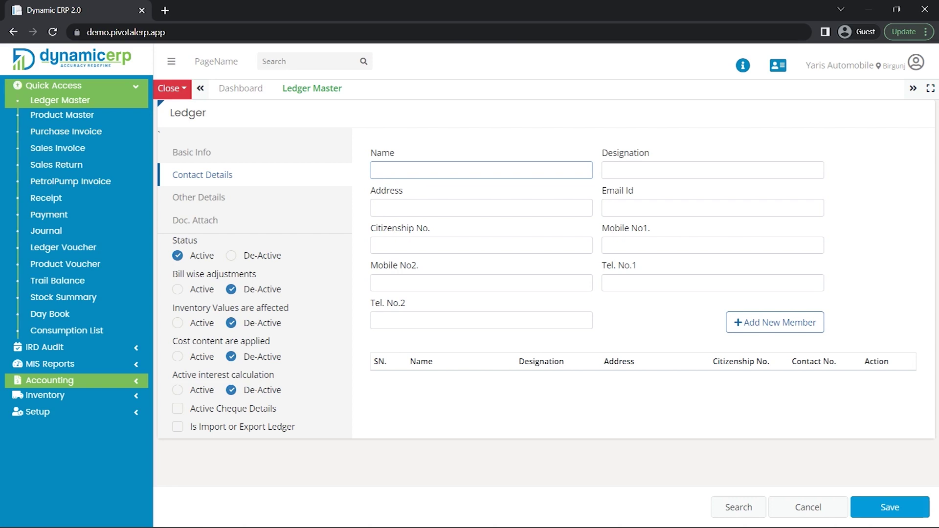
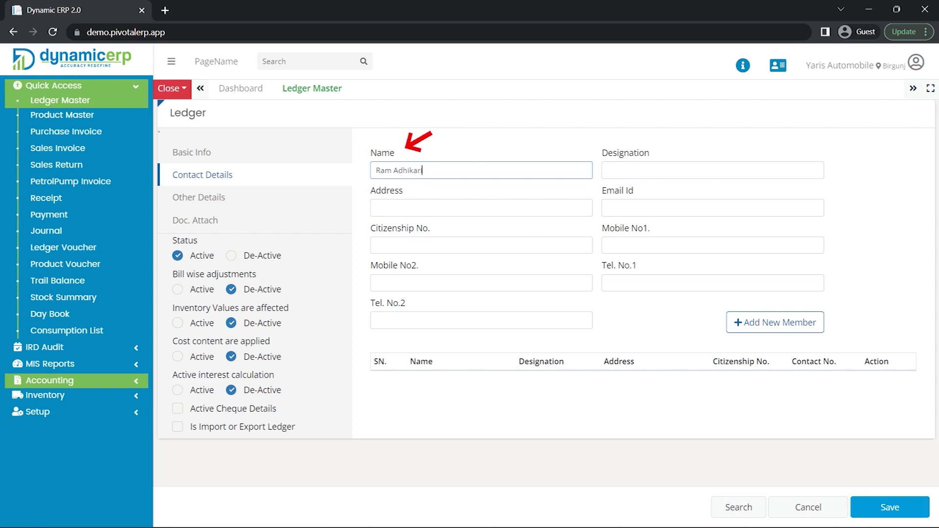
- Enter the contact person's full name, designation Accountant and address Kathmandu
{"action": "key", "text": "Tab"}
{"action": "type", "text": "Acc"}
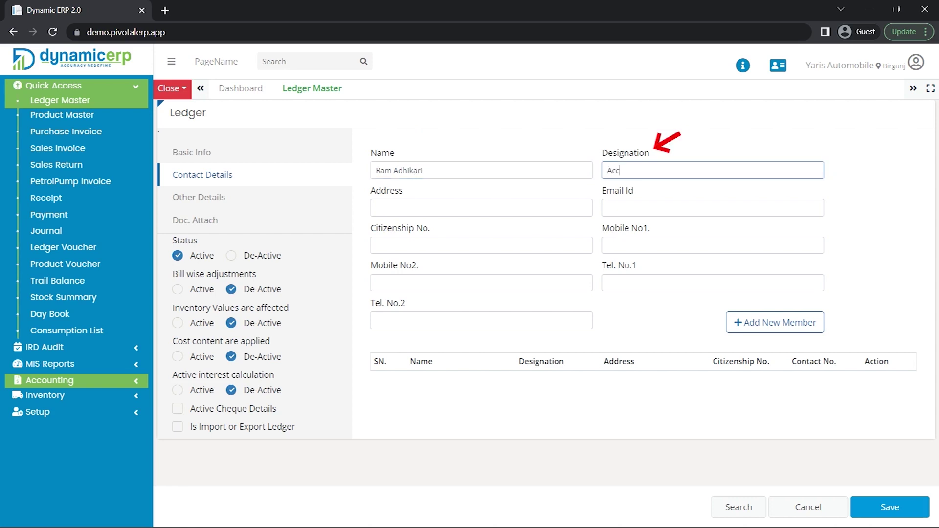
{"action": "type", "text": "ountant"}
{"action": "key", "text": "Tab"}
{"action": "type", "text": "Kath"}
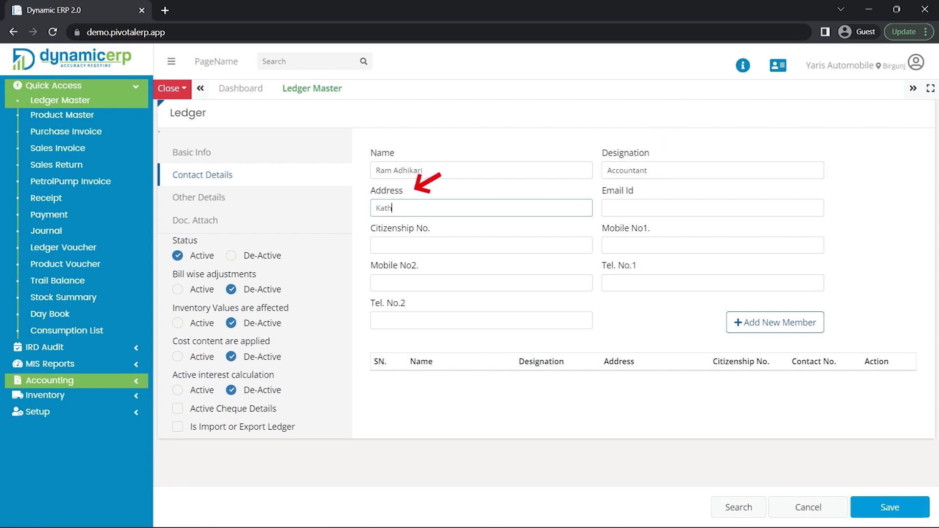
{"action": "type", "text": "mandu"}
{"action": "key", "text": "Tab"}
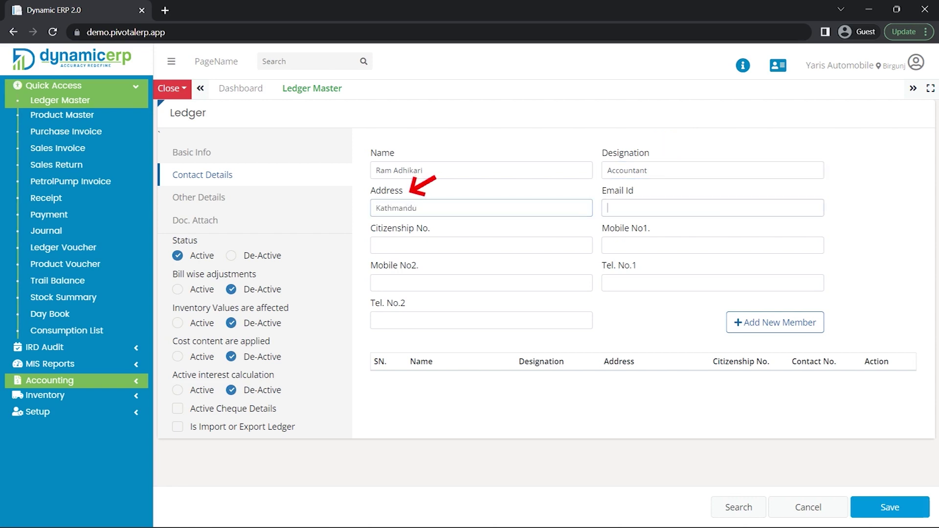
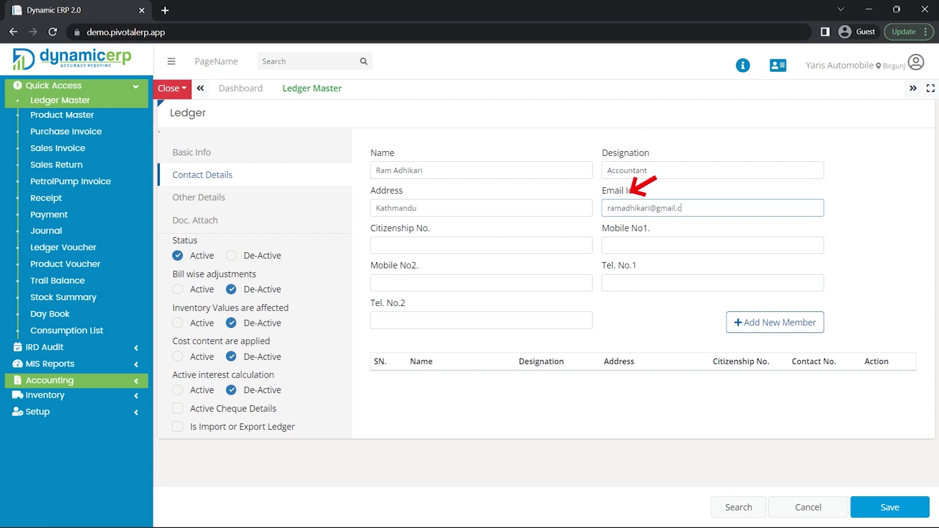
- Fill in the contact's e-mail, citizenship number and mobile number, then add them to the member table
{"action": "key", "text": "Tab"}
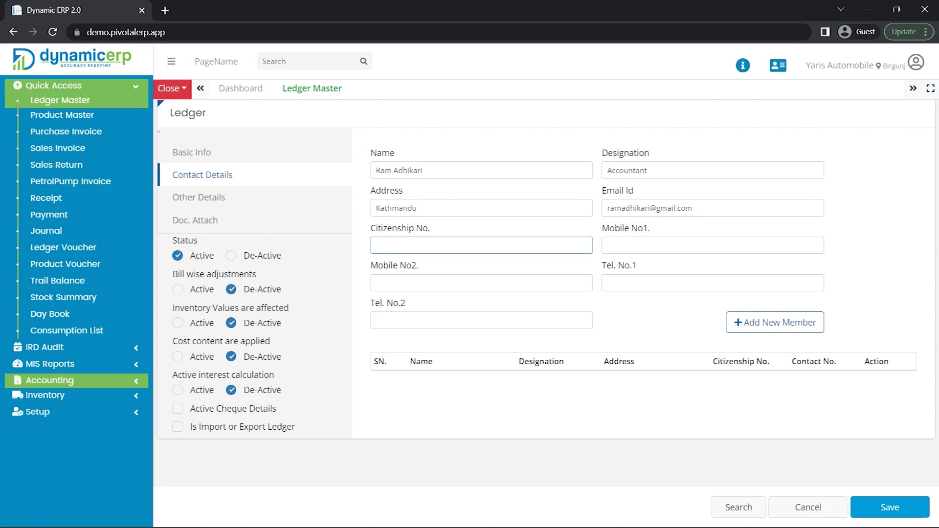
{"action": "key", "text": "Tab"}
{"action": "type", "text": "9"}
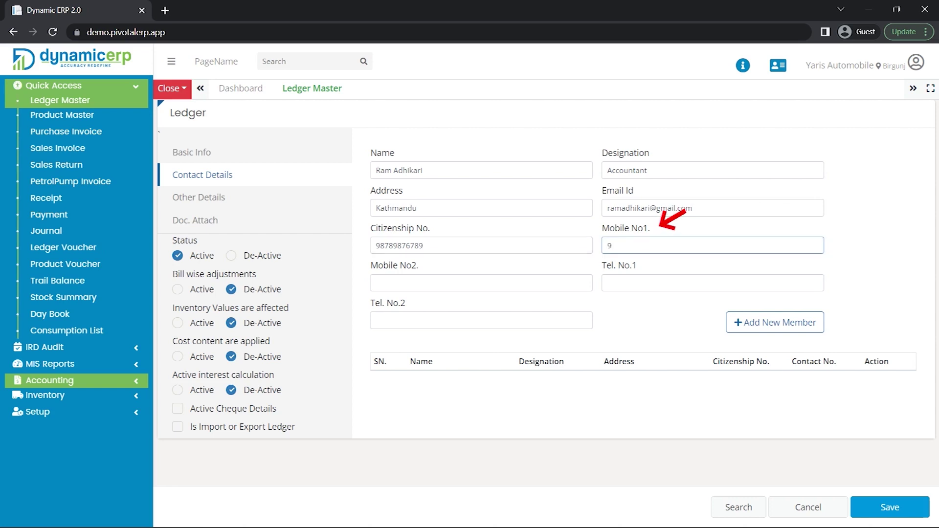
{"action": "type", "text": "76567890"}
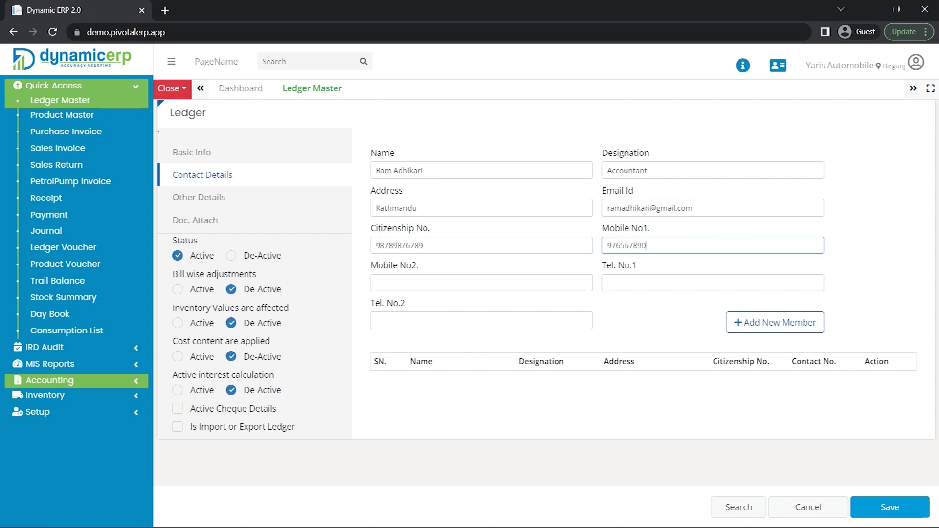
{"action": "key", "text": "Tab"}
{"action": "key", "text": "Tab"}
{"action": "key", "text": "Tab"}
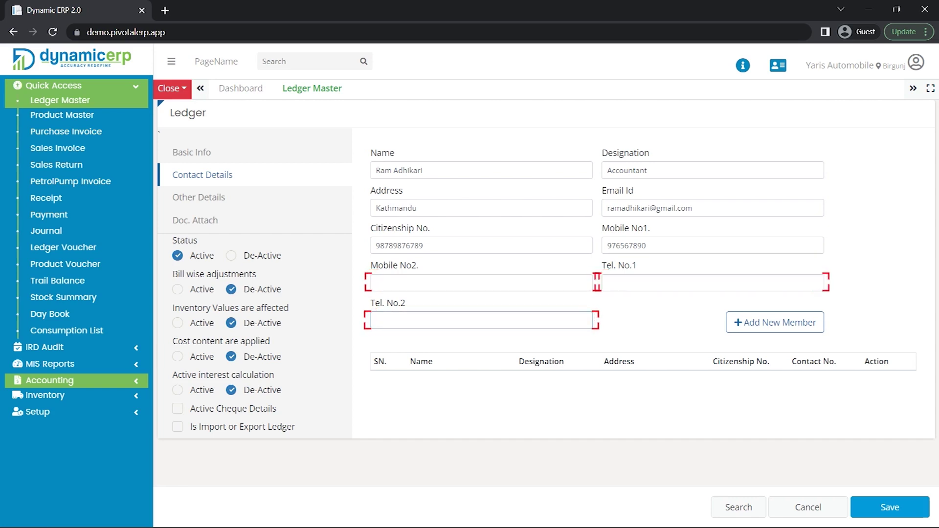
{"action": "key", "text": "Tab"}
{"action": "key", "text": "Return"}
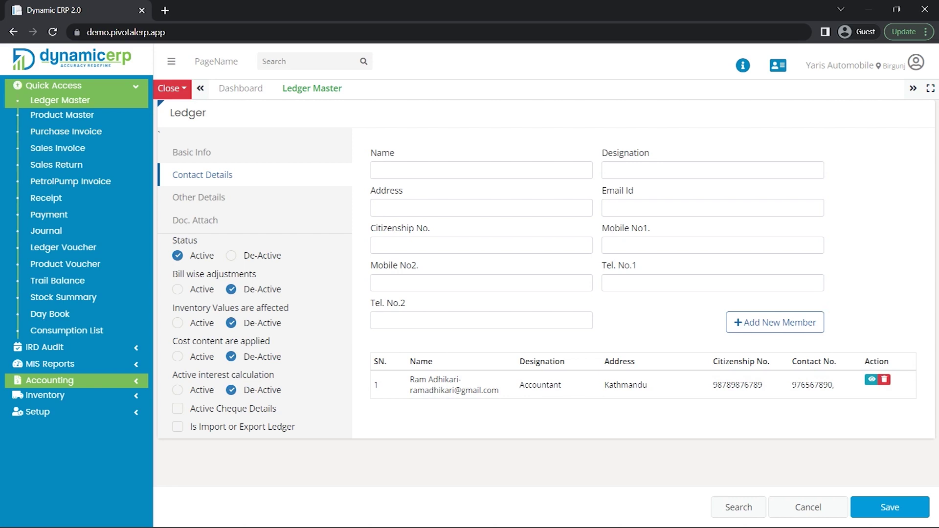
- In Other Details, enter bank name ABC Bank and the bank account number
{"action": "left_click", "coordinate": [199, 197]}
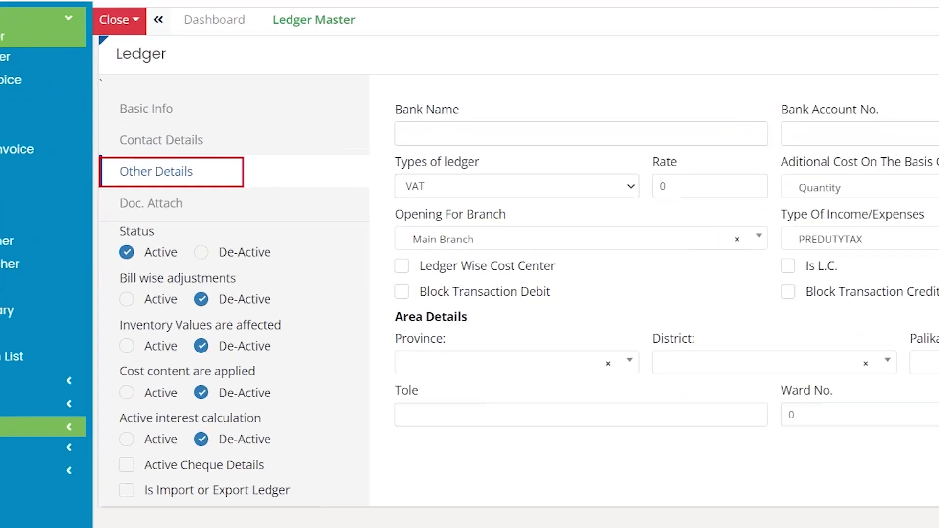
{"action": "left_click", "coordinate": [410, 124]}
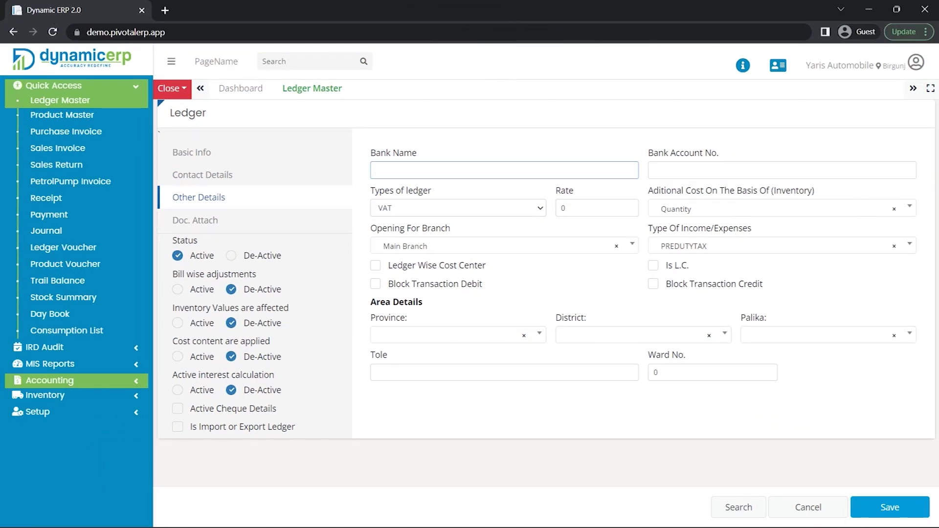
{"action": "type", "text": "ABC Bank"}
{"action": "left_click", "coordinate": [654, 170]}
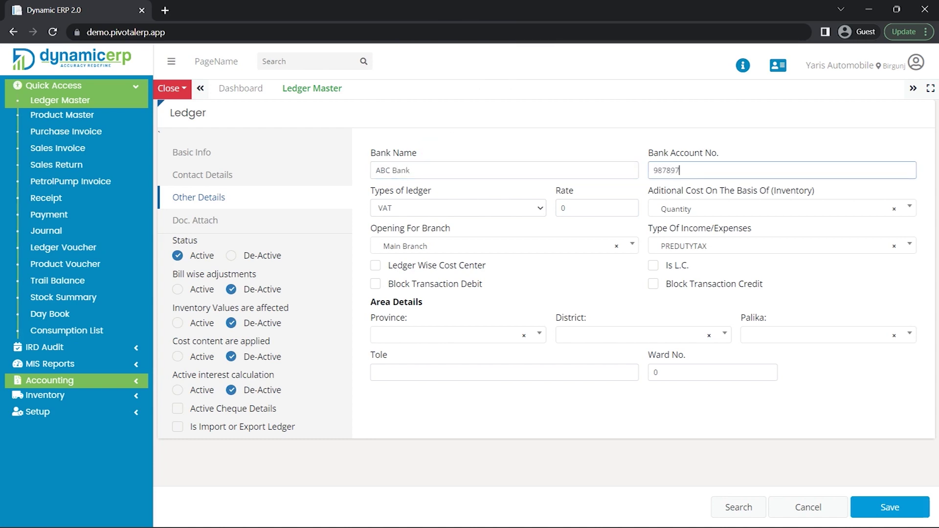
- Keep the ledger type as VAT and set its rate to 13
{"action": "left_click", "coordinate": [459, 208]}
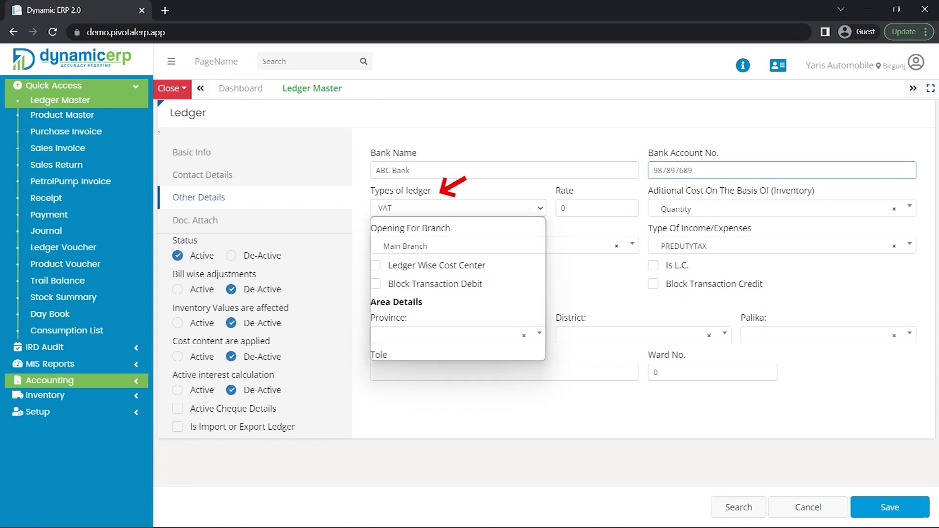
{"action": "left_click", "coordinate": [385, 232]}
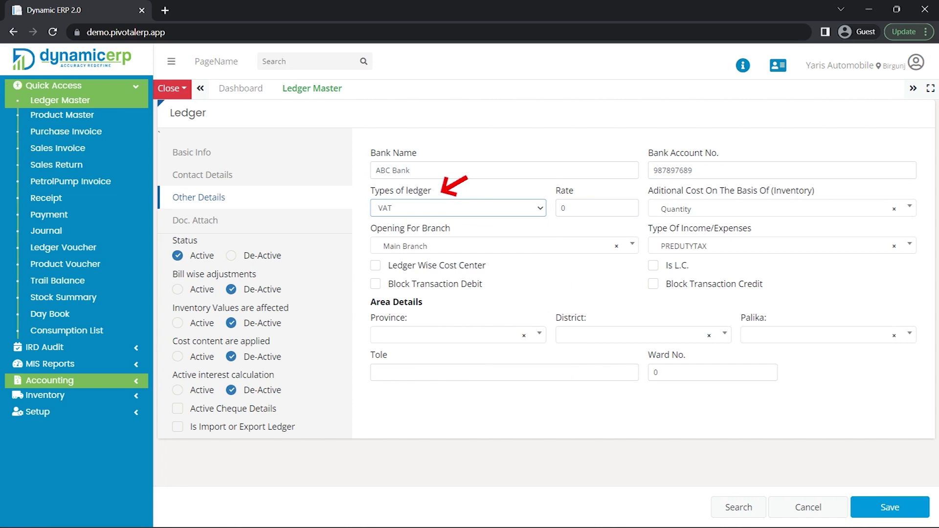
{"action": "left_click", "coordinate": [597, 208]}
{"action": "type", "text": "13"}
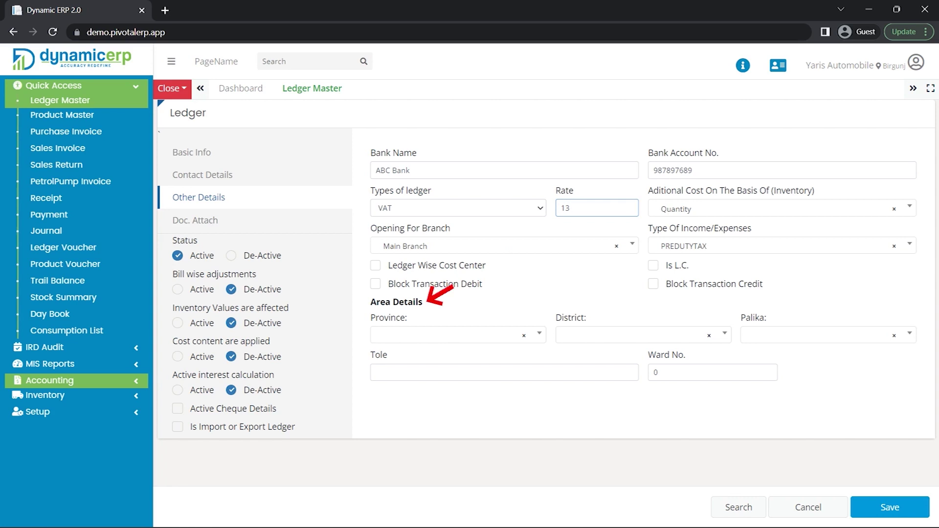
- Set the area to Province No.1, Taplejung, Aathrai Tribeni Ga. Pa., Tole ABCD, Ward 07
{"action": "left_click", "coordinate": [447, 335]}
{"action": "key", "text": "Down"}
{"action": "key", "text": "Return"}
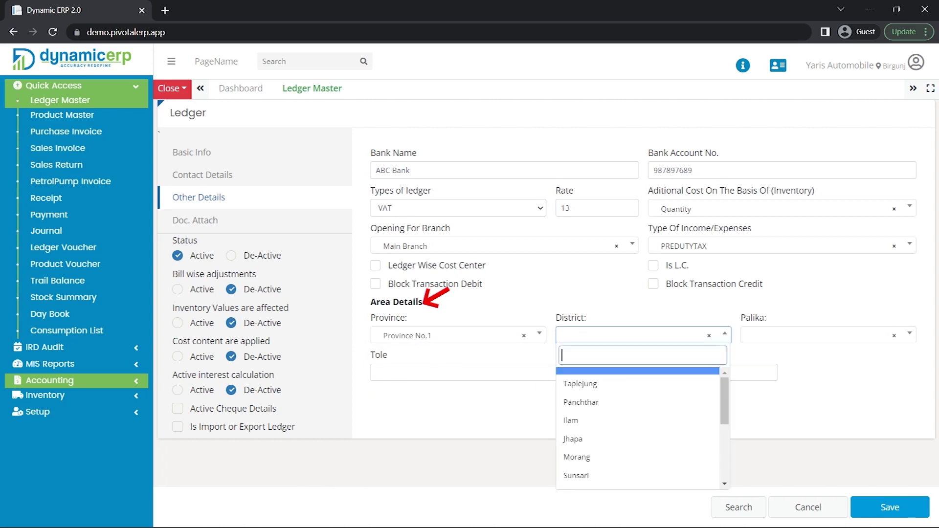
{"action": "key", "text": "Return"}
{"action": "key", "text": "Return"}
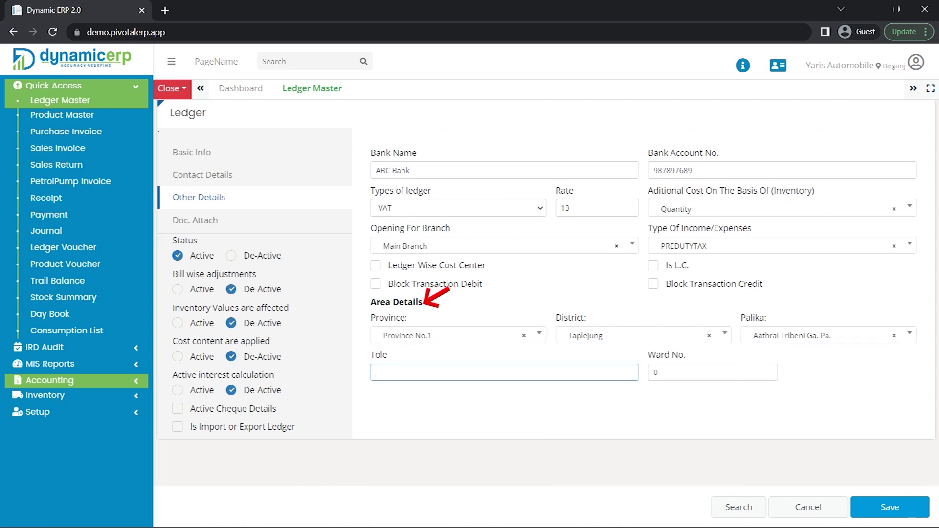
{"action": "type", "text": "ABCD"}
{"action": "key", "text": "Tab"}
{"action": "type", "text": "07"}
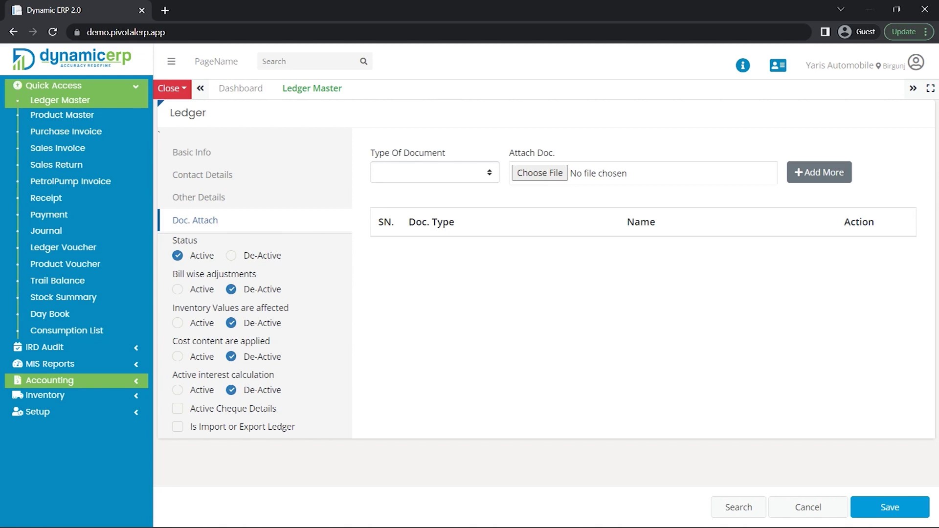
- Choose CITIZENSHIP from the Type Of Document dropdown
{"action": "key", "text": "alt+Down"}
{"action": "key", "text": "Down"}
{"action": "key", "text": "Down"}
{"action": "key", "text": "Down"}
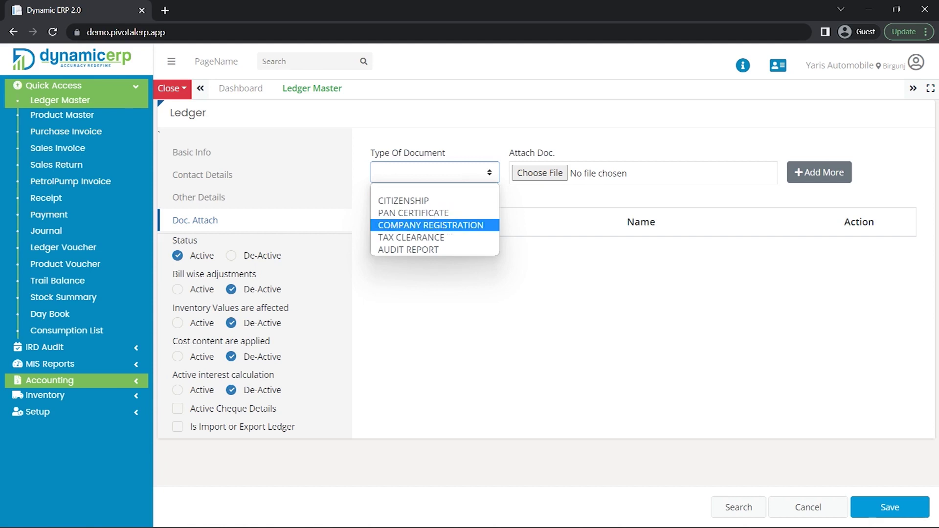
{"action": "key", "text": "Down"}
{"action": "key", "text": "Down"}
{"action": "key", "text": "Home"}
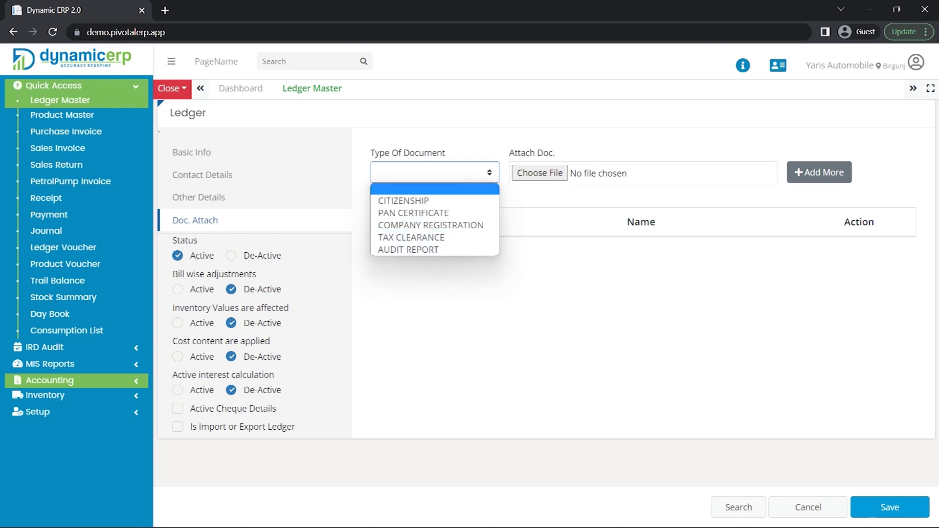
{"action": "key", "text": "Down"}
{"action": "key", "text": "Return"}
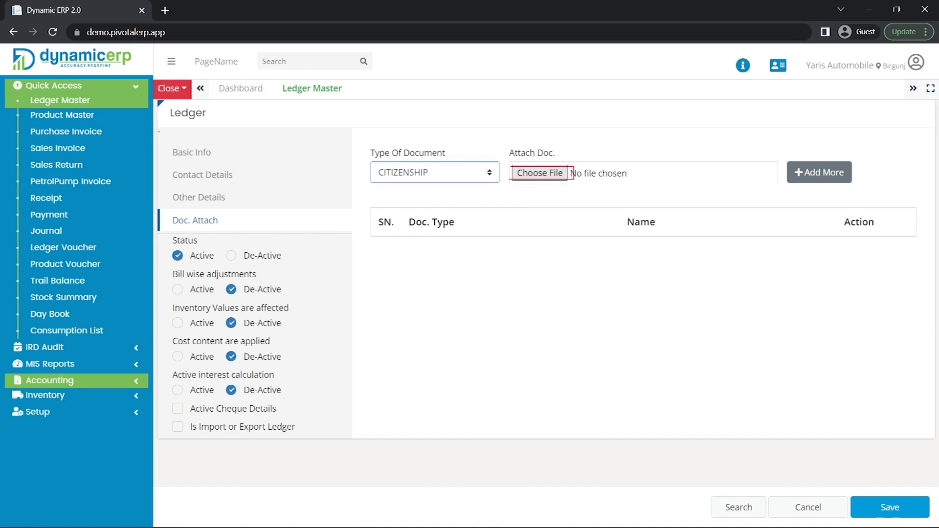
- Pick Citizenship.docx in the file picker as the attachment file
{"action": "left_click", "coordinate": [572, 173]}
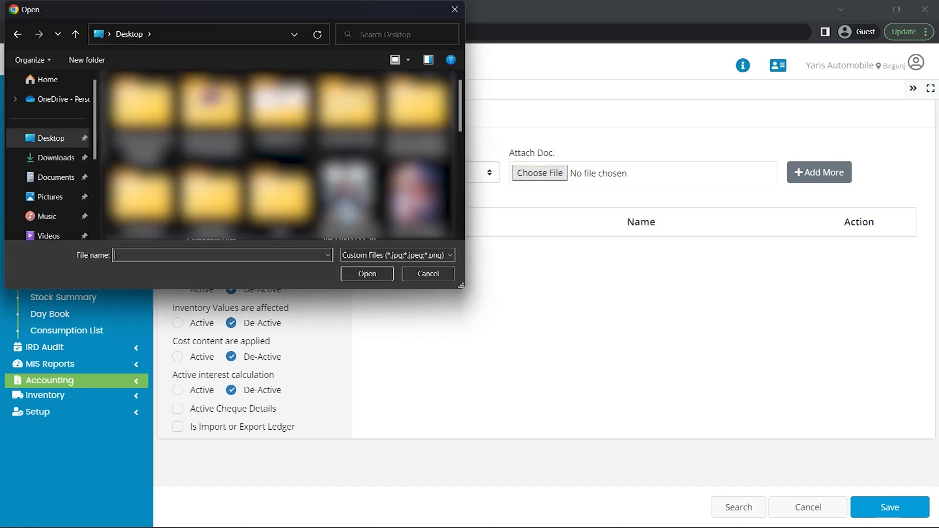
{"action": "type", "text": "cit"}
{"action": "key", "text": "Down"}
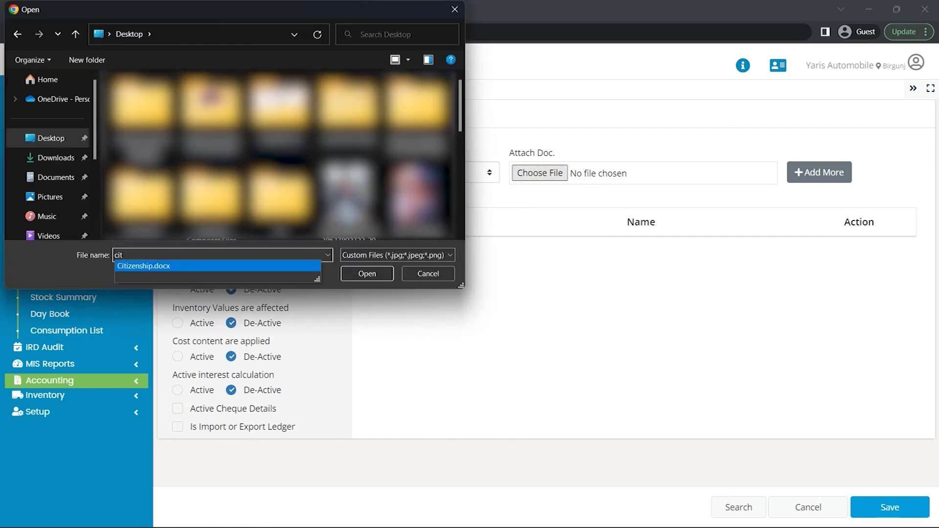
{"action": "key", "text": "Return"}
{"action": "key", "text": "Return"}
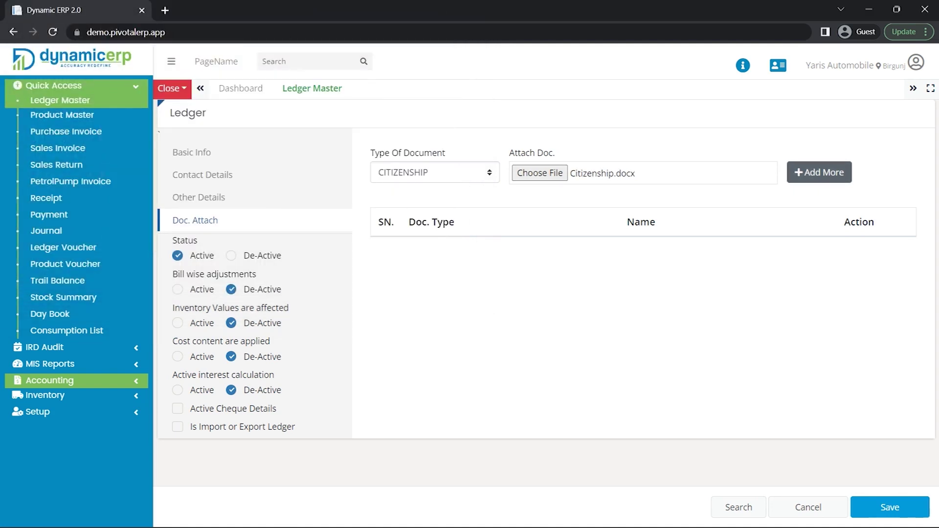
- Add Citizenship.docx to the attachment table and save the ledger record
{"action": "left_click", "coordinate": [819, 172]}
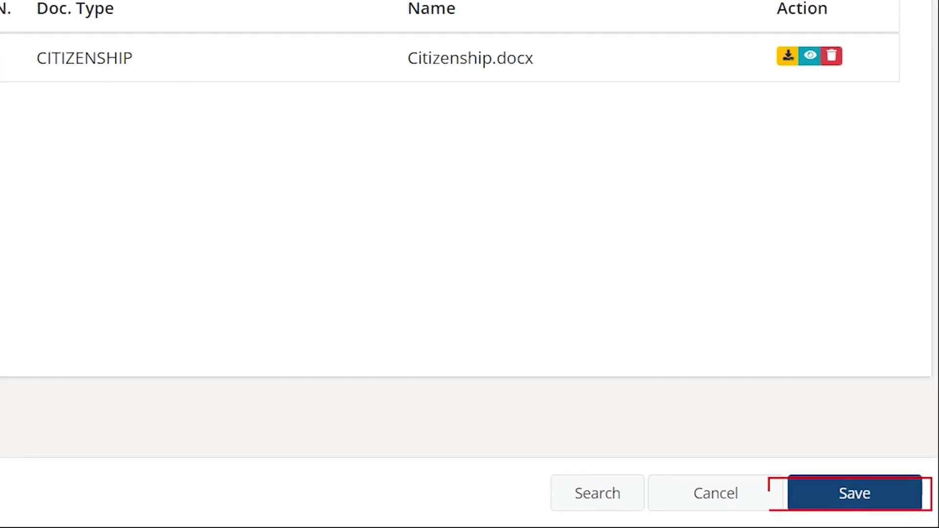
{"action": "left_click", "coordinate": [854, 493]}
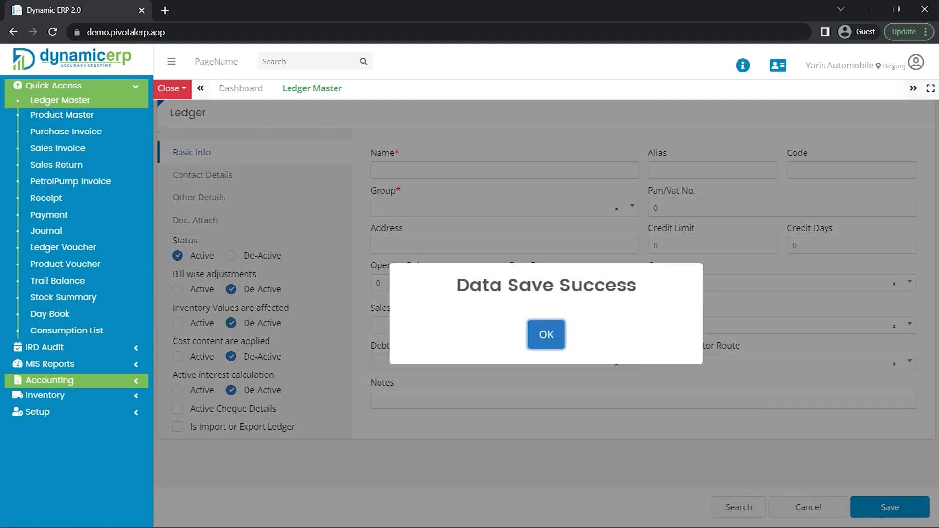